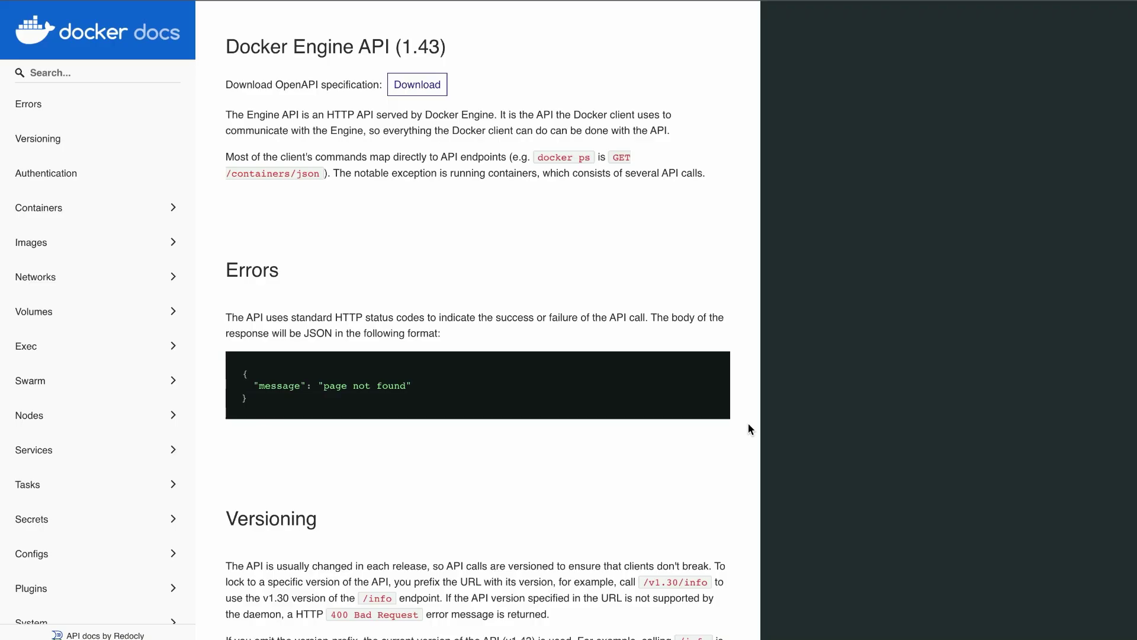
{"action": "scroll", "coordinate": [748, 423], "scroll_direction": "down", "scroll_amount": 10}
{"action": "scroll", "coordinate": [748, 429], "scroll_direction": "down", "scroll_amount": 3}
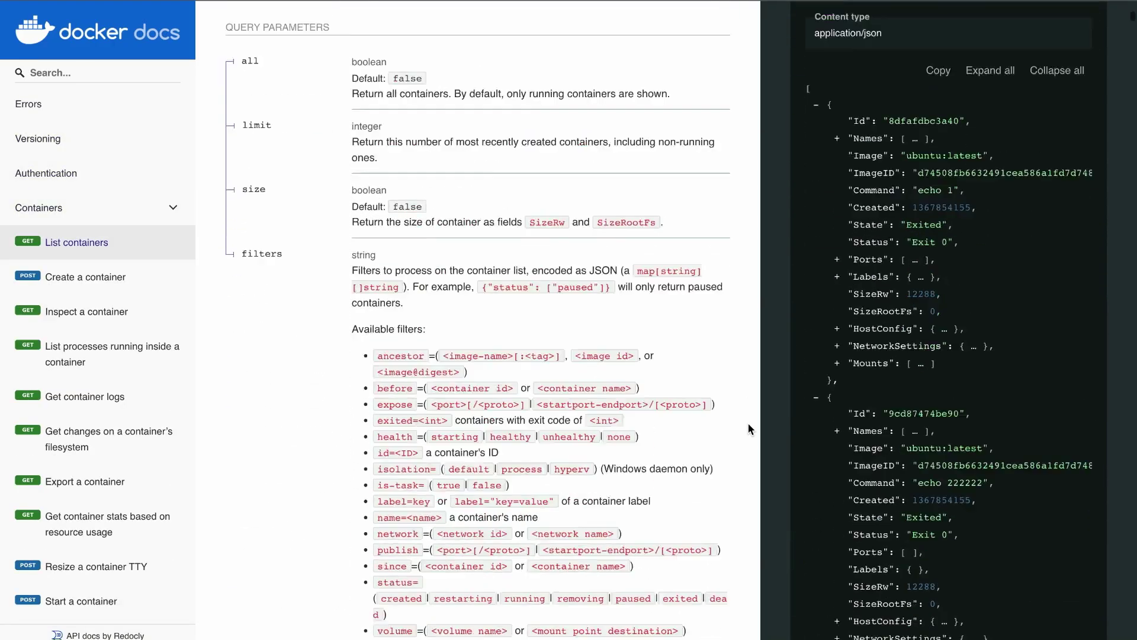
{"action": "scroll", "coordinate": [748, 429], "scroll_direction": "down", "scroll_amount": 6}
{"action": "left_click", "coordinate": [305, 213]}
{"action": "scroll", "coordinate": [554, 349], "scroll_direction": "down", "scroll_amount": 3}
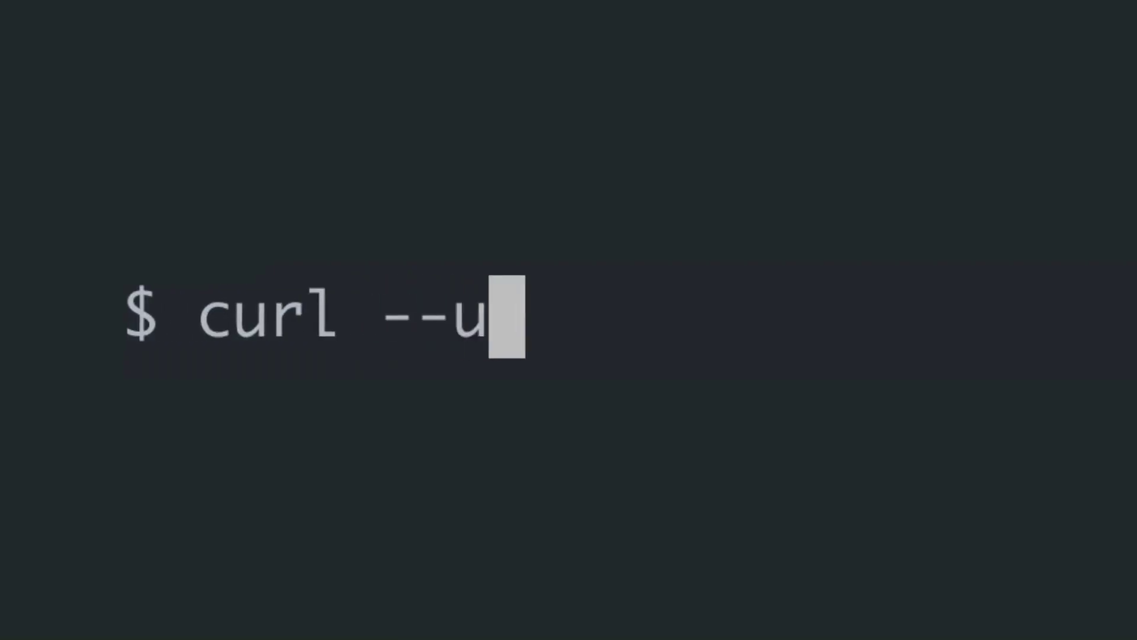
{"action": "type", "text": "nix-socket /var/run/"}
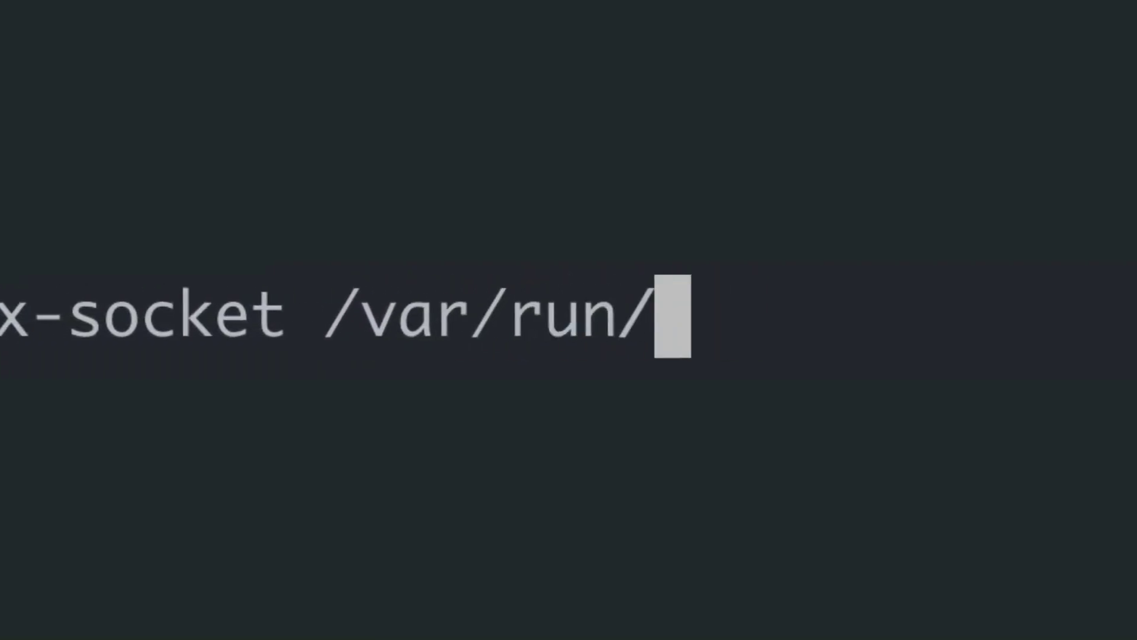
{"action": "type", "text": "docker.sock http://localhost/"}
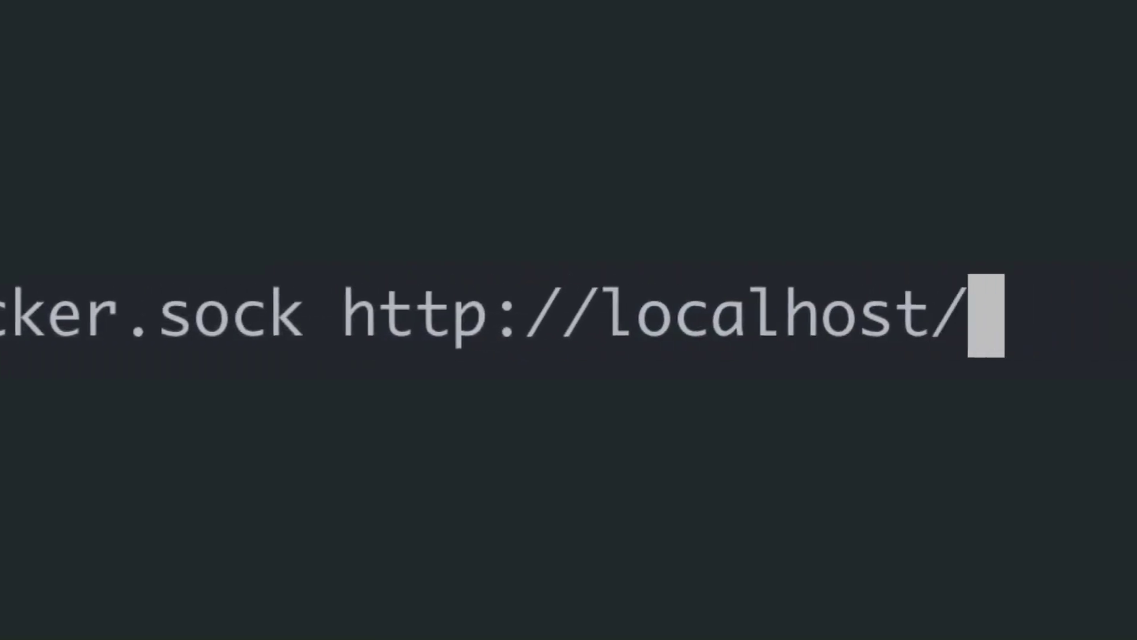